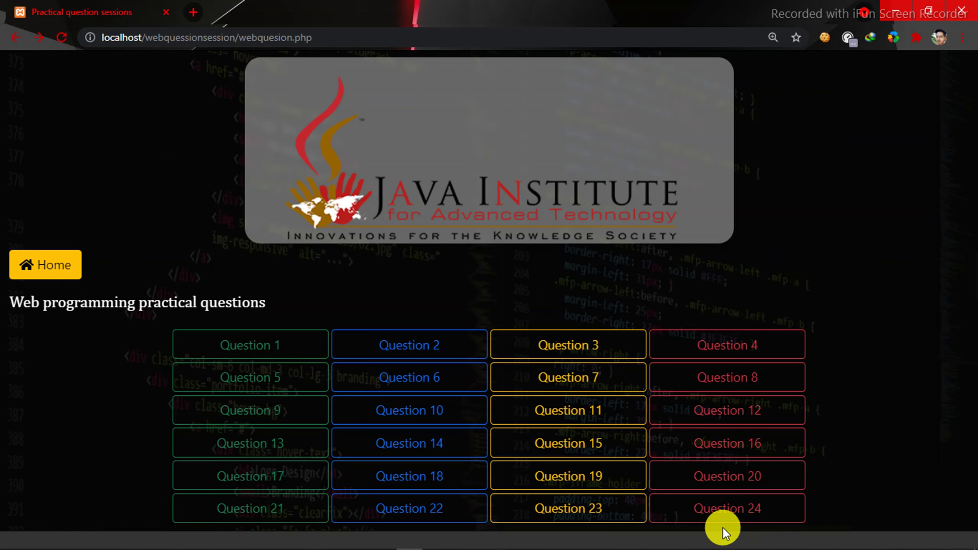
- Bring the Question 24 sample registration form with gradient background into view
left_click(723, 514)
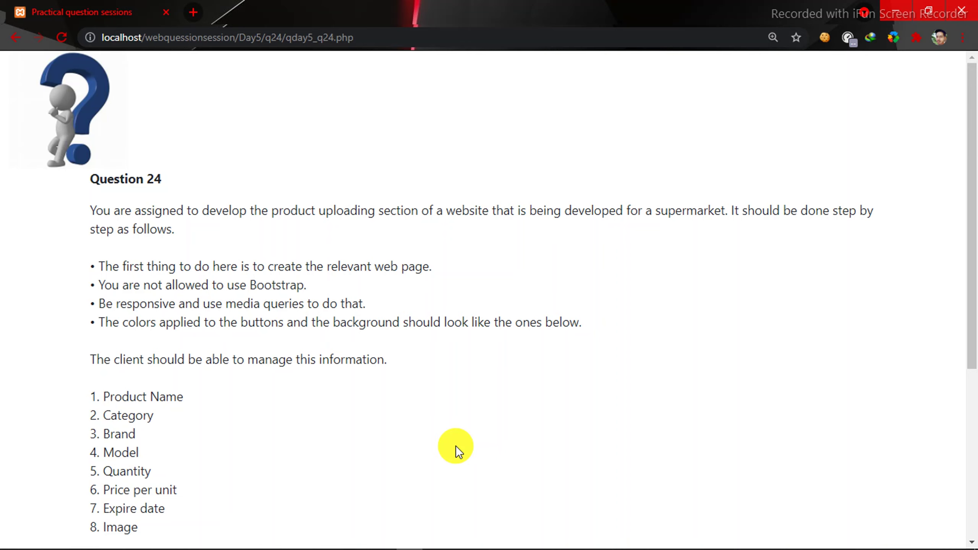
scroll(455, 446, "down", 3)
scroll(456, 445, "down", 2)
scroll(456, 446, "down", 4)
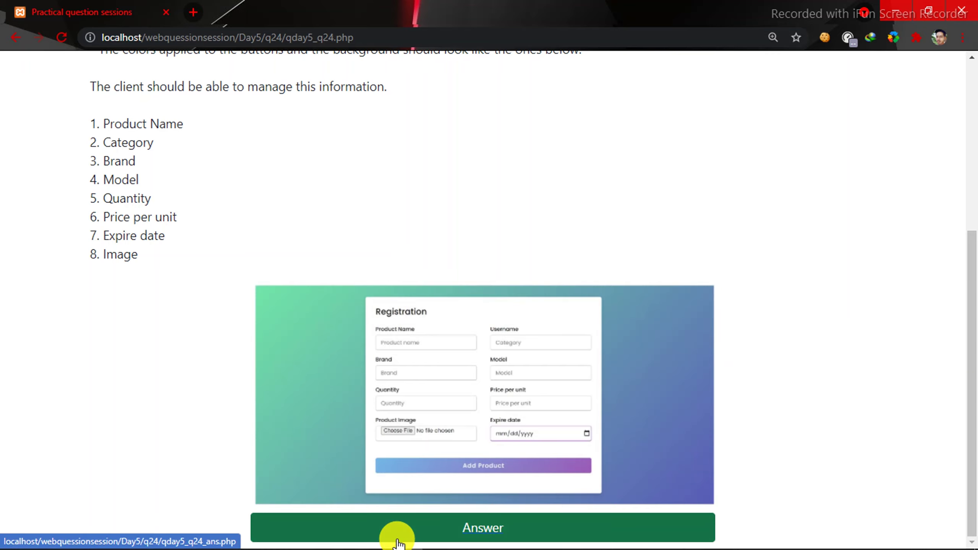
- Open the Question 24 answer page, check it at narrow width, then maximize Chrome
left_click(398, 528)
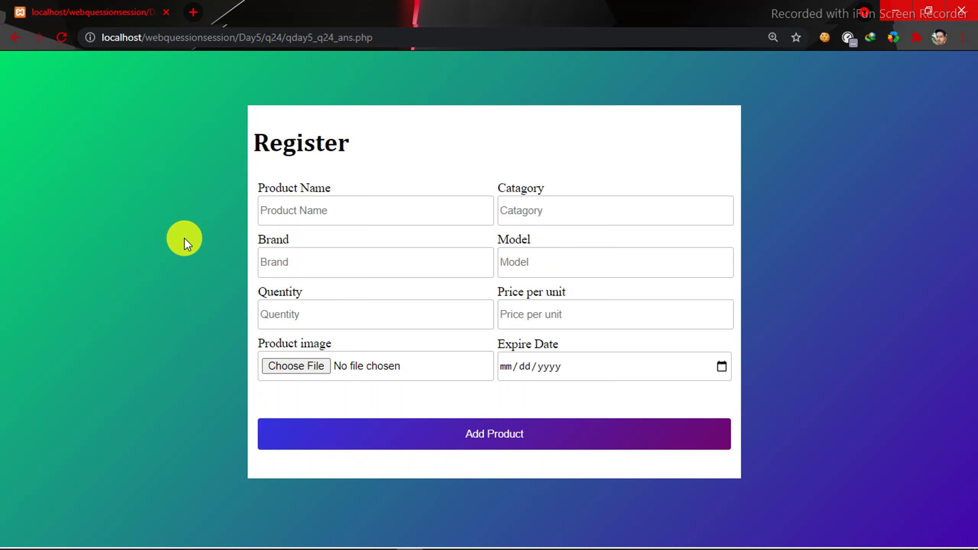
left_click(926, 13)
scroll(212, 298, "down", 3)
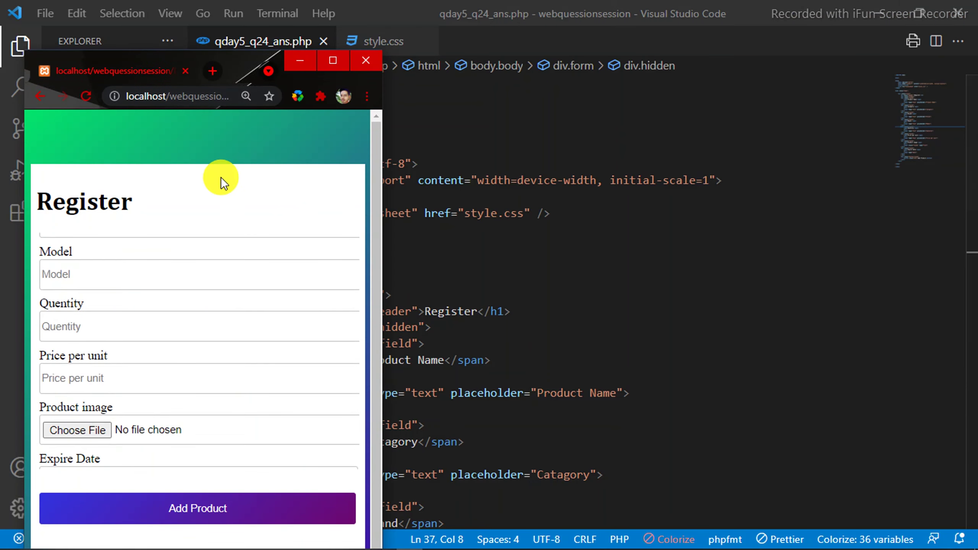
scroll(221, 177, "down", 2)
left_click_drag(230, 67, 229, 21)
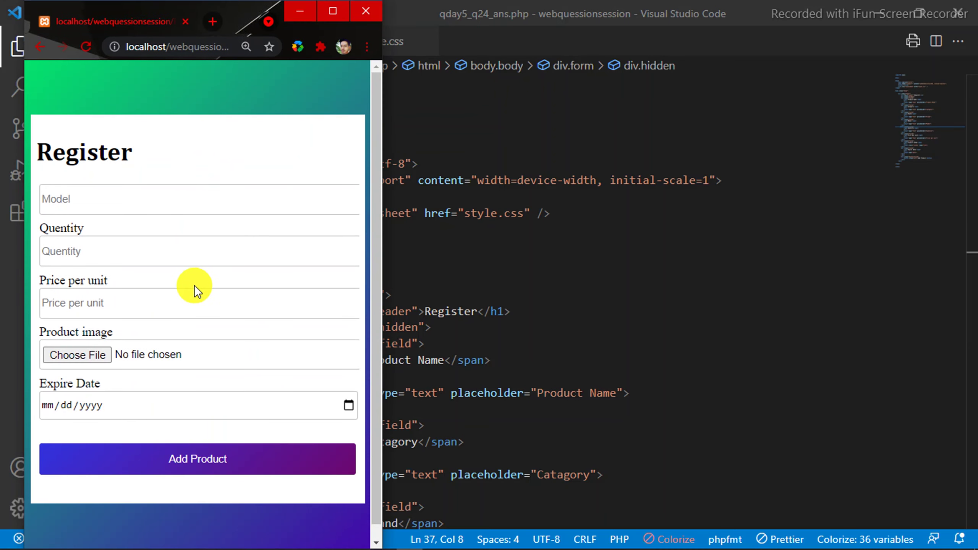
scroll(195, 286, "down", 1)
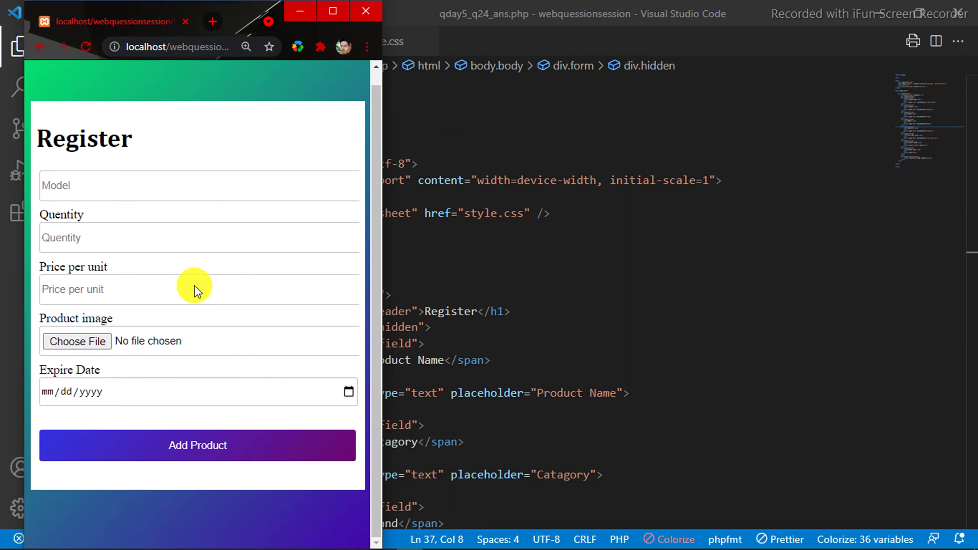
scroll(195, 285, "up", 4)
scroll(169, 272, "down", 4)
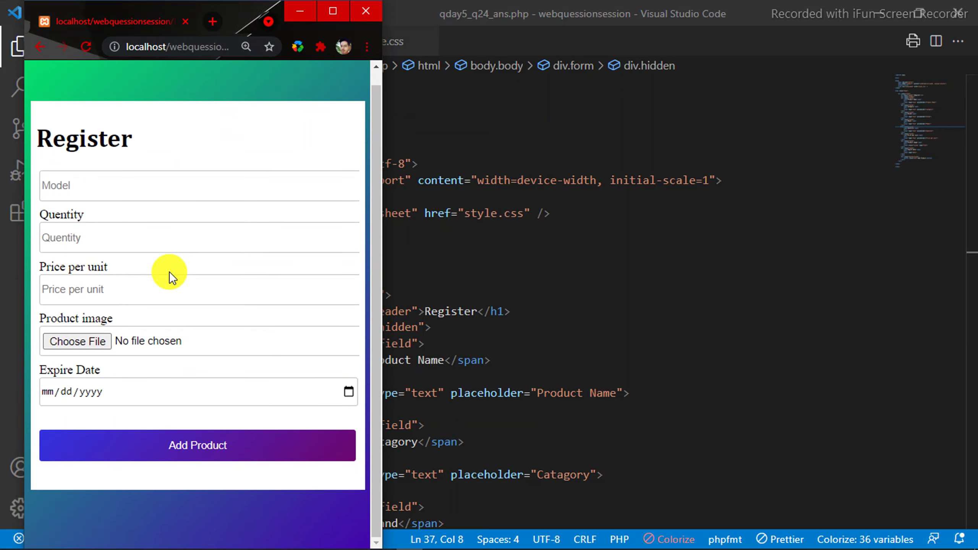
scroll(170, 272, "up", 4)
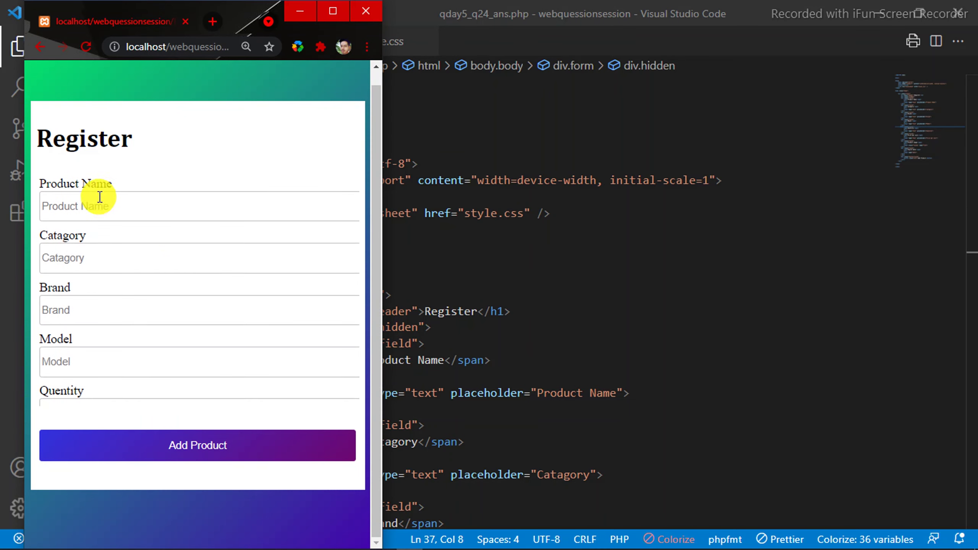
scroll(99, 198, "down", 4)
scroll(99, 197, "down", 2)
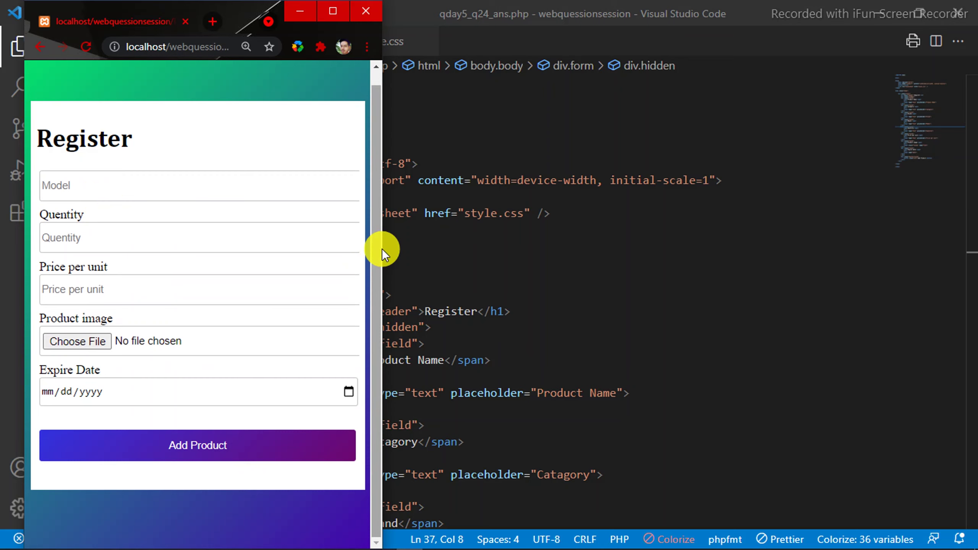
left_click_drag(375, 249, 977, 269)
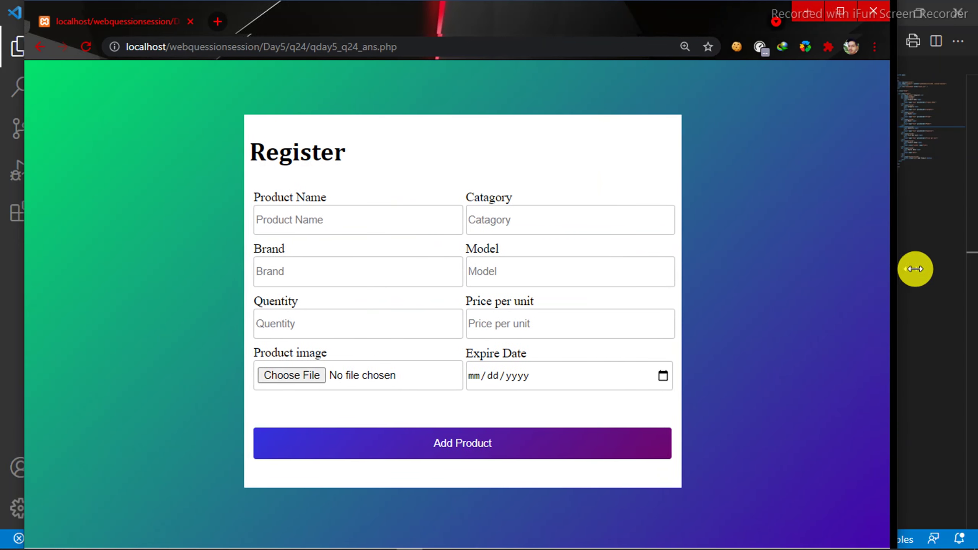
left_click(926, 13)
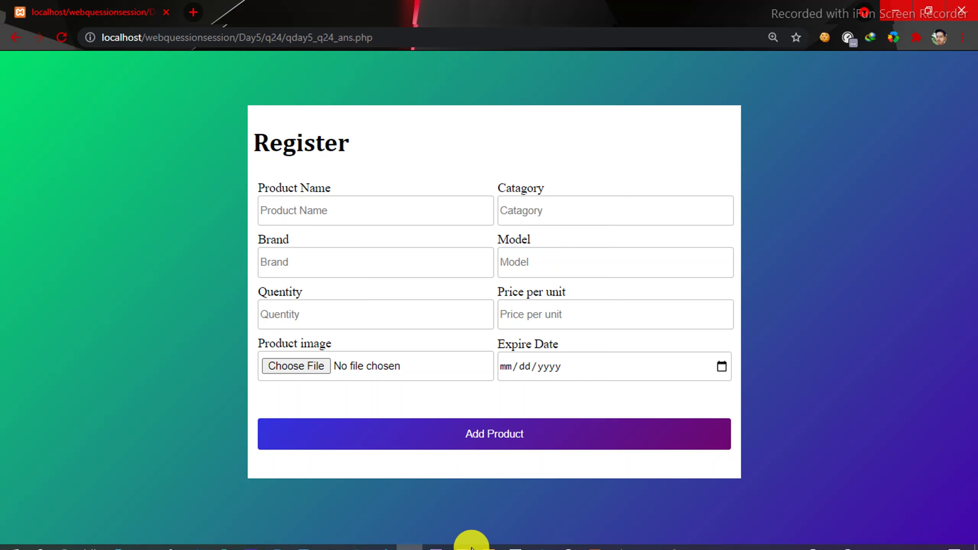
- Switch to VS Code showing the qday5_q24_ans.php Register form markup
left_click(382, 540)
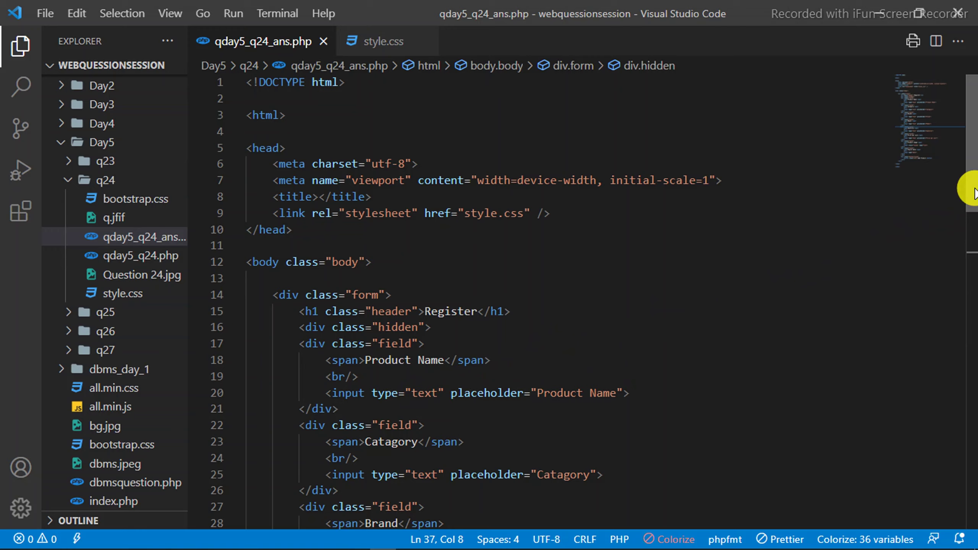
left_click_drag(966, 217, 969, 229)
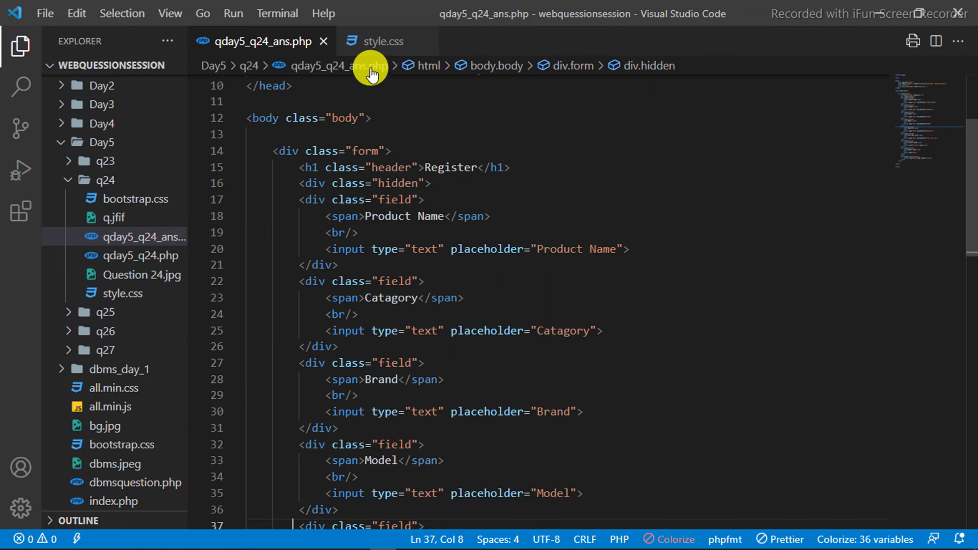
left_click(374, 41)
scroll(359, 82, "up", 5)
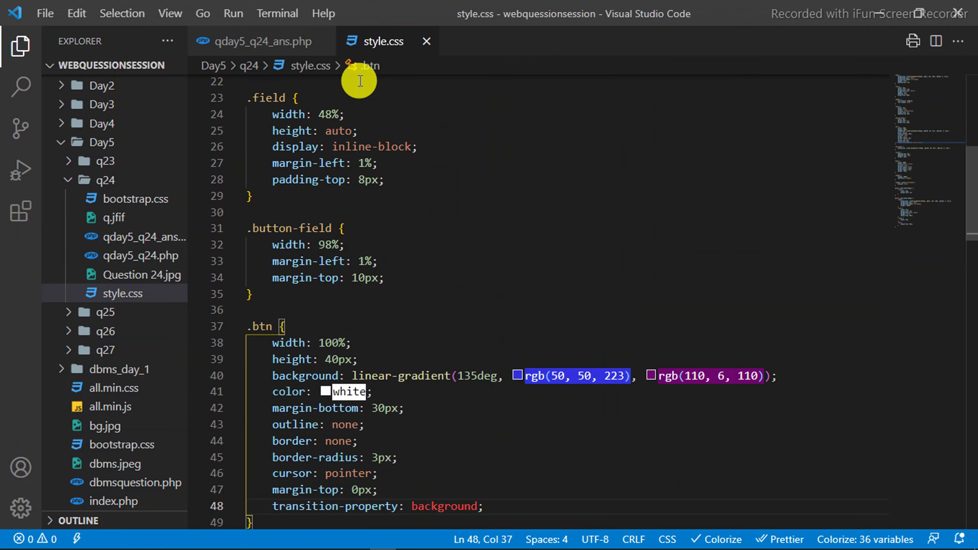
scroll(359, 83, "up", 5)
scroll(359, 83, "up", 3)
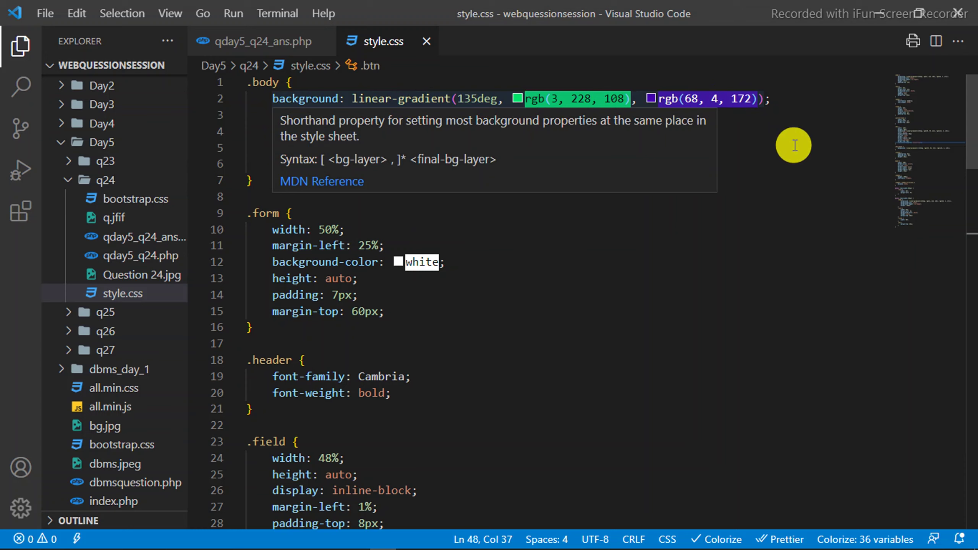
left_click(275, 41)
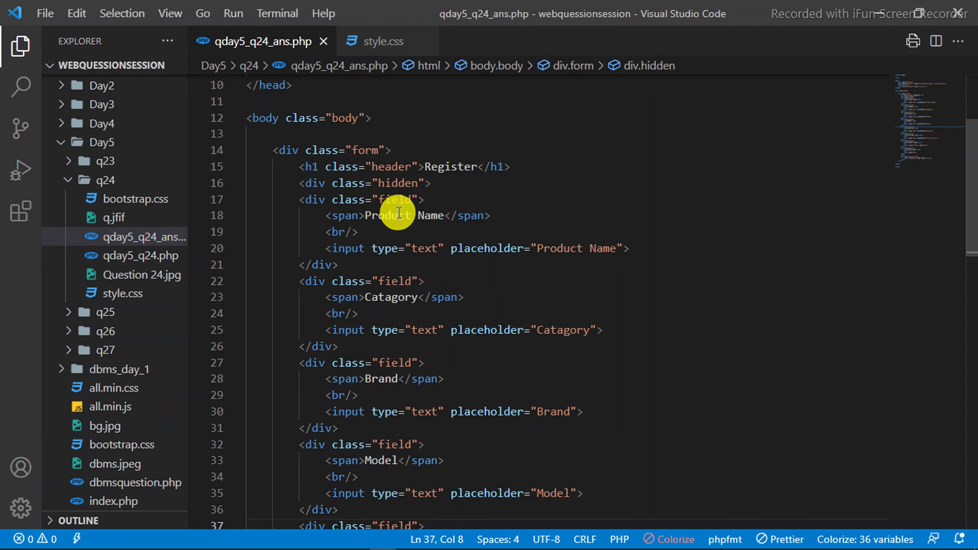
- Switch to style.css to review the 768px media query rules
left_click(381, 42)
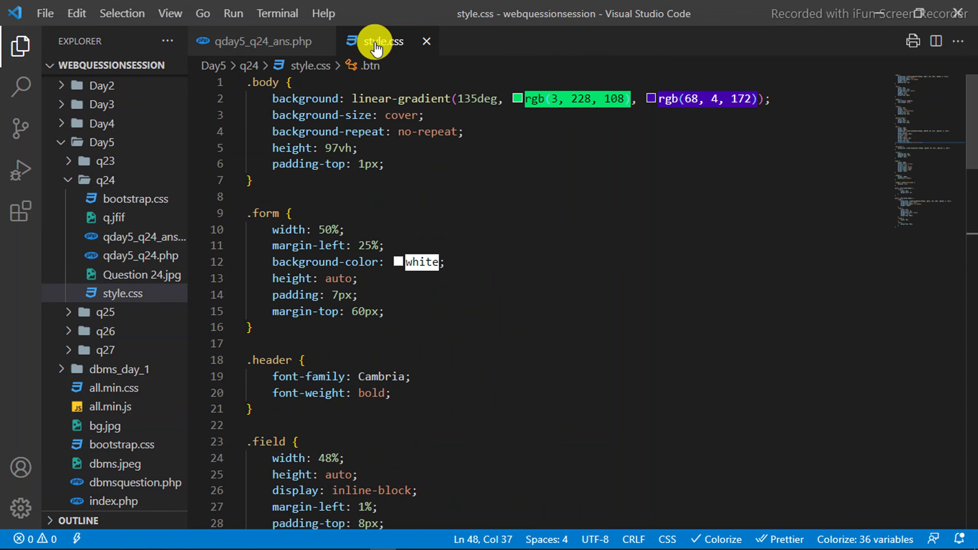
scroll(280, 374, "down", 2)
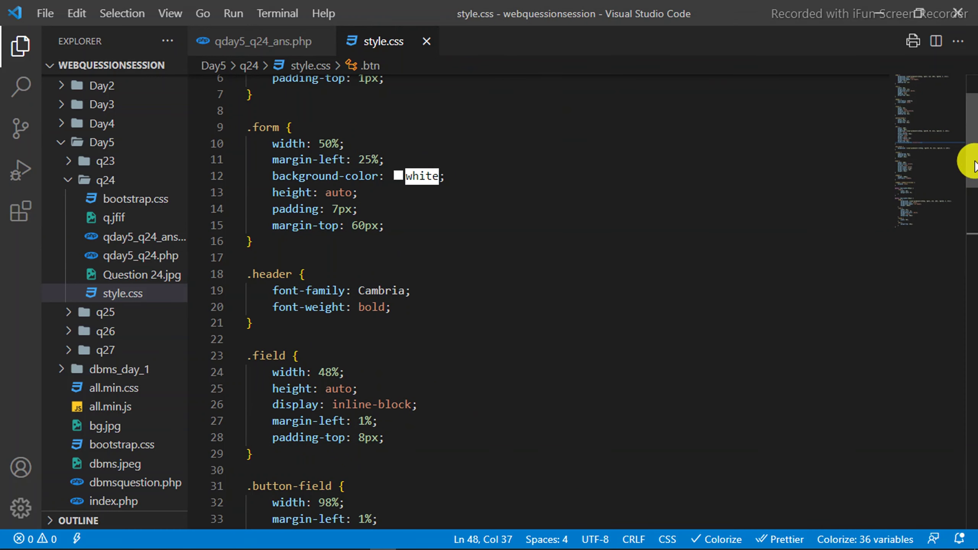
left_click_drag(971, 163, 954, 379)
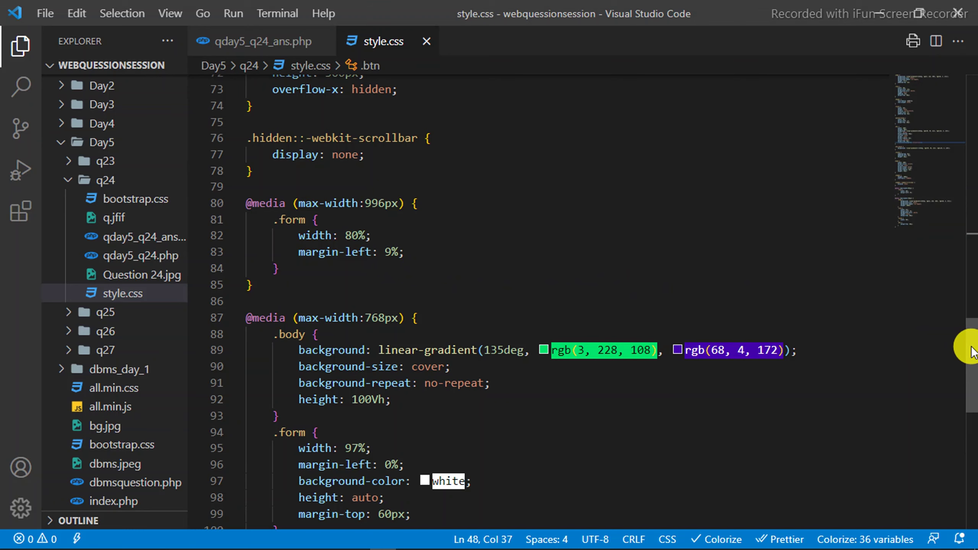
left_click_drag(970, 350, 969, 371)
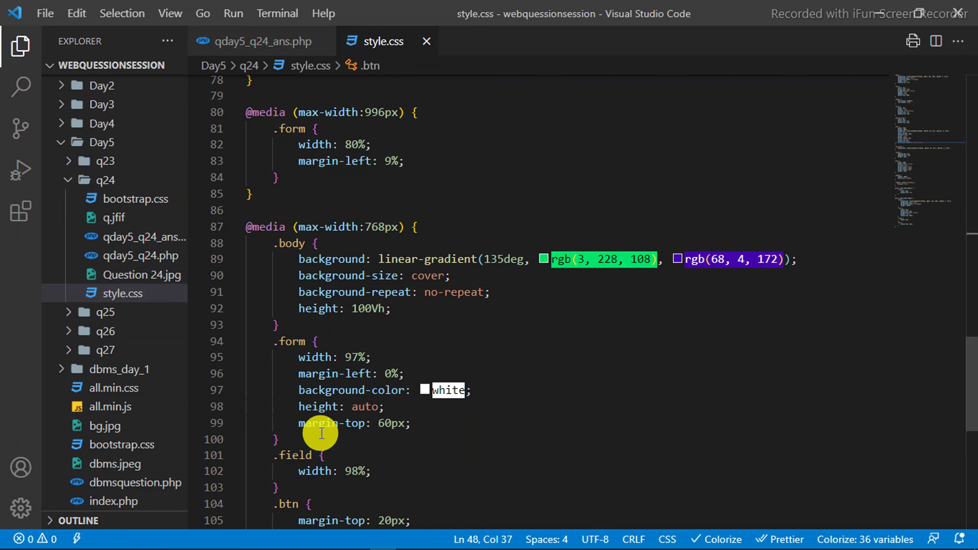
scroll(321, 434, "down", 1)
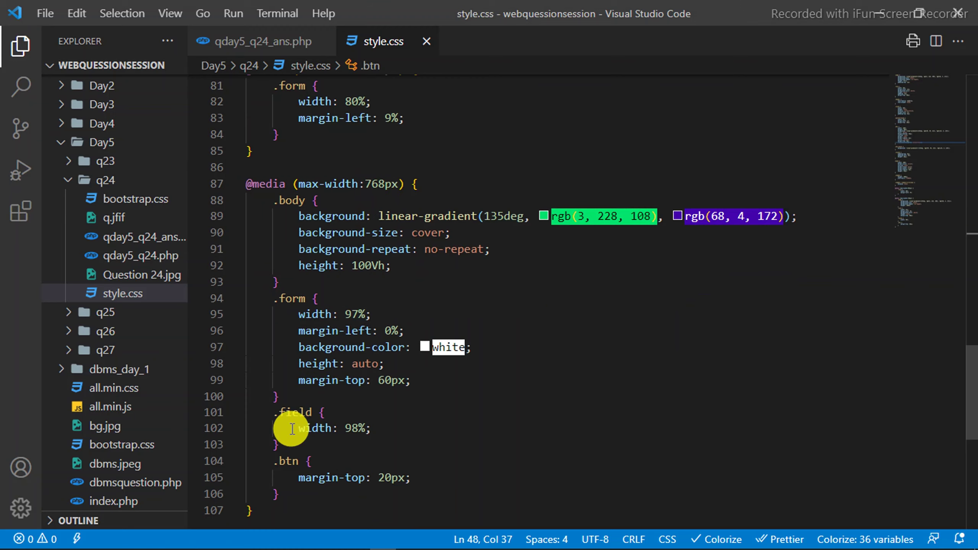
scroll(365, 431, "down", 2)
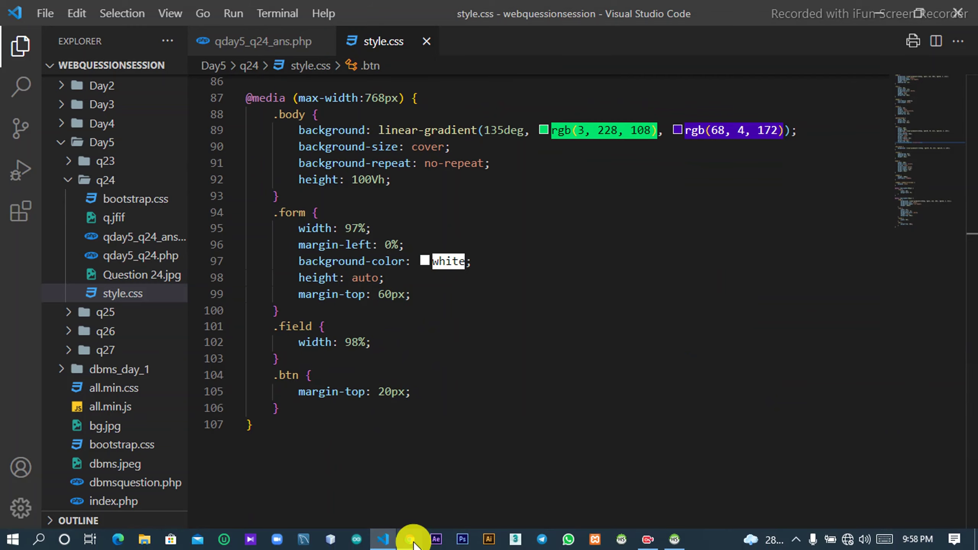
- Narrow the Chrome window to check the single-column Register form, then maximize it
left_click(413, 539)
left_click(934, 12)
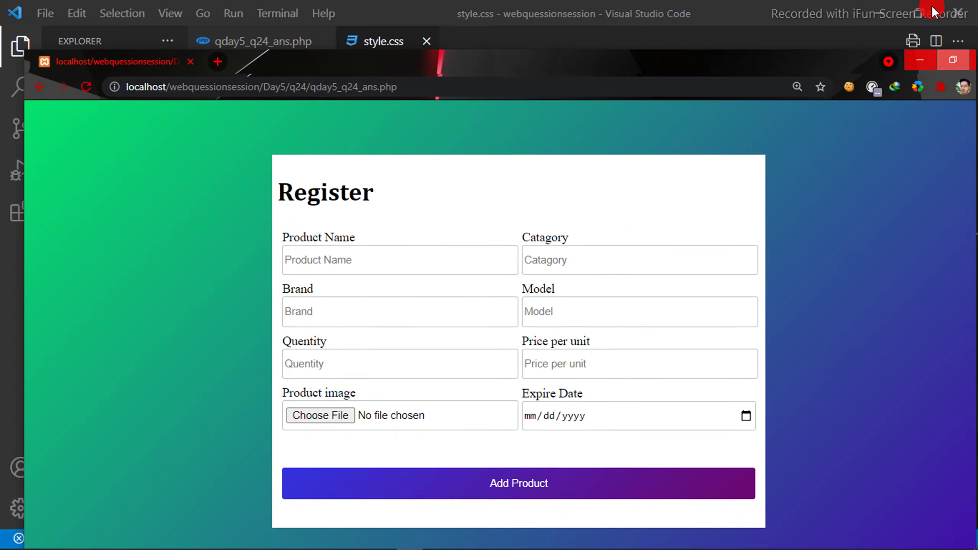
left_click_drag(934, 60, 849, 68)
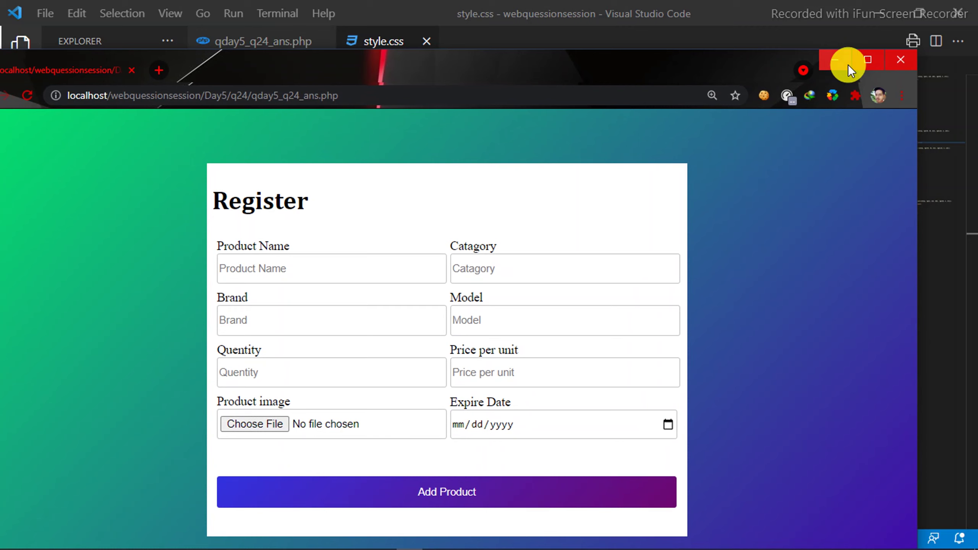
left_click_drag(916, 137, 8, 218)
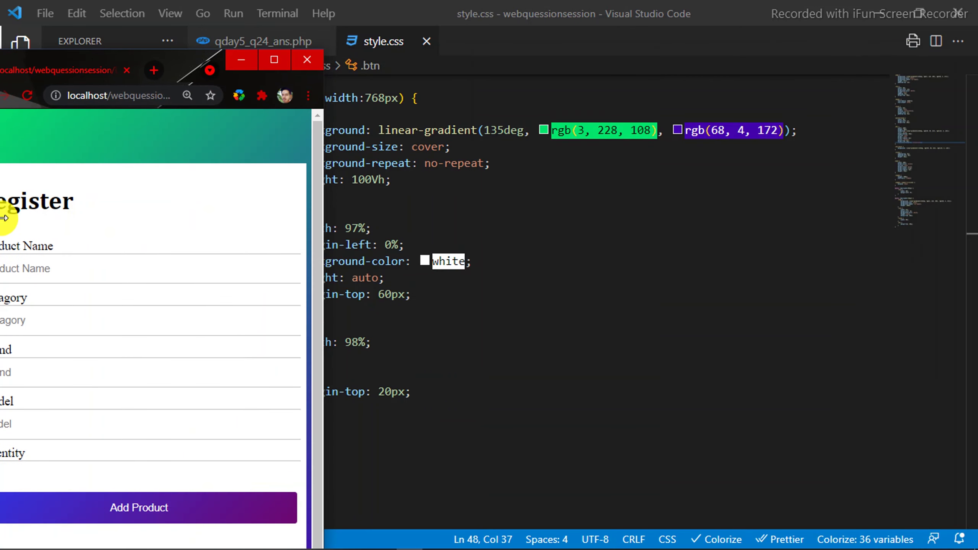
left_click_drag(182, 64, 334, 27)
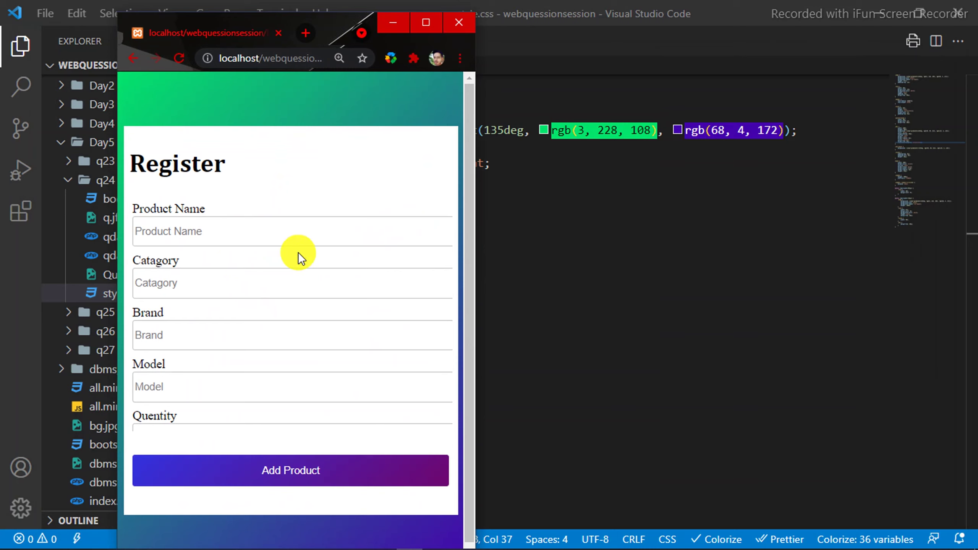
scroll(234, 272, "down", 2)
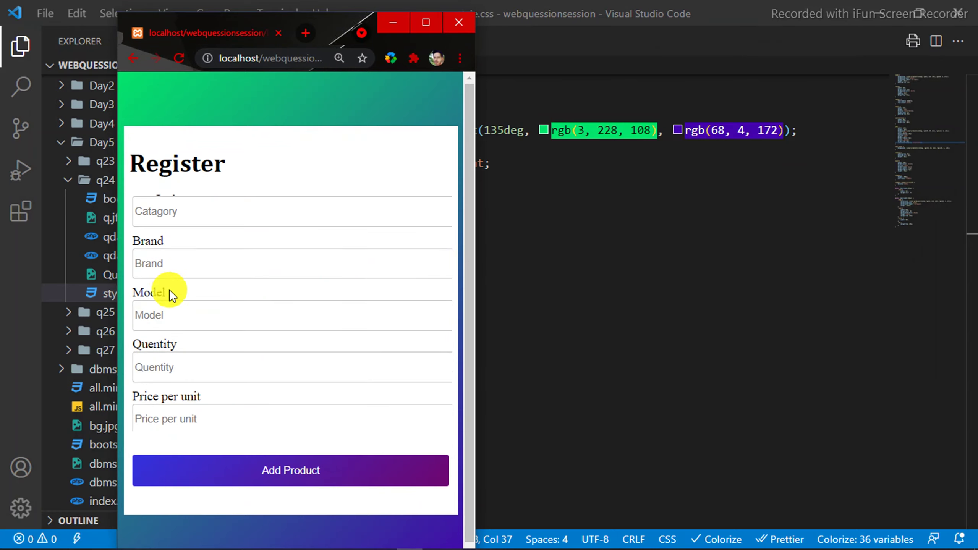
scroll(169, 293, "down", 1)
scroll(170, 293, "down", 1)
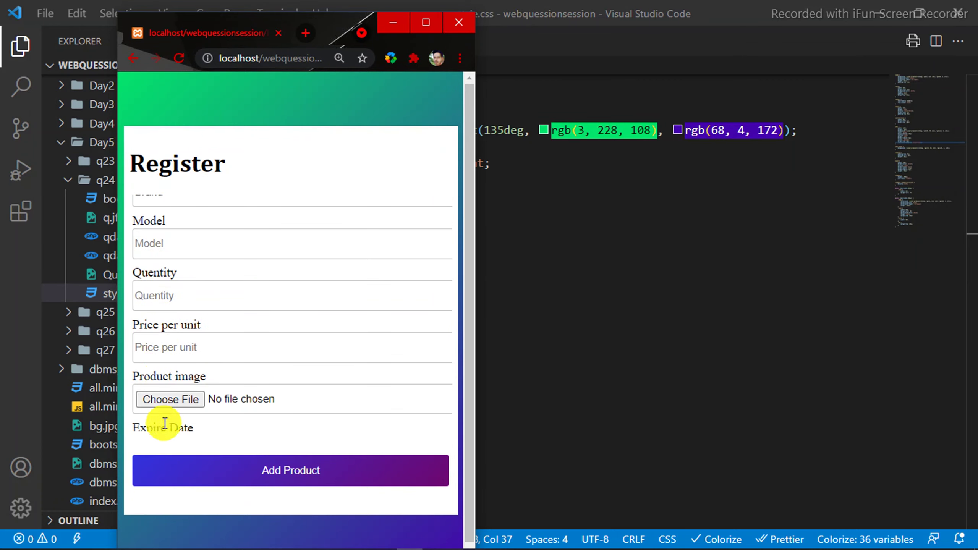
scroll(164, 424, "down", 1)
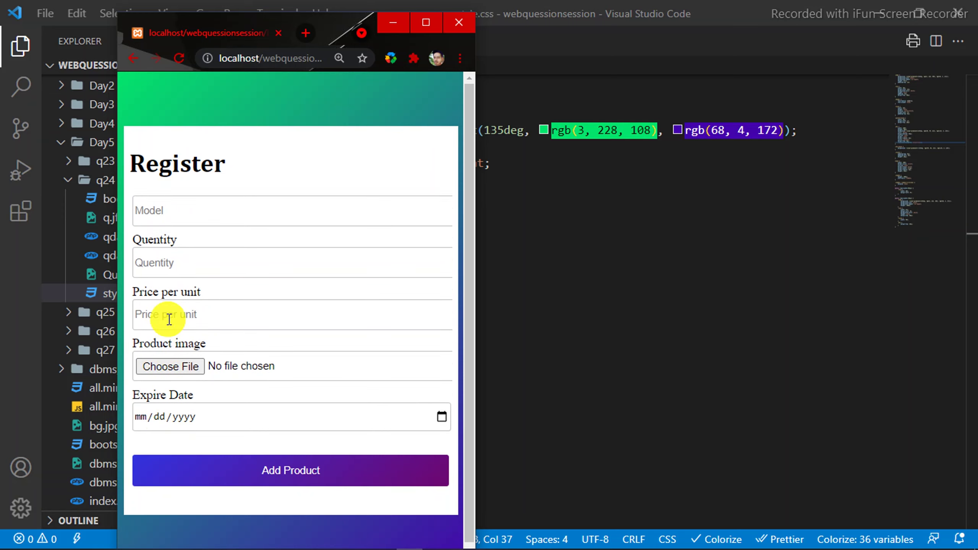
scroll(169, 314, "up", 3)
left_click(430, 22)
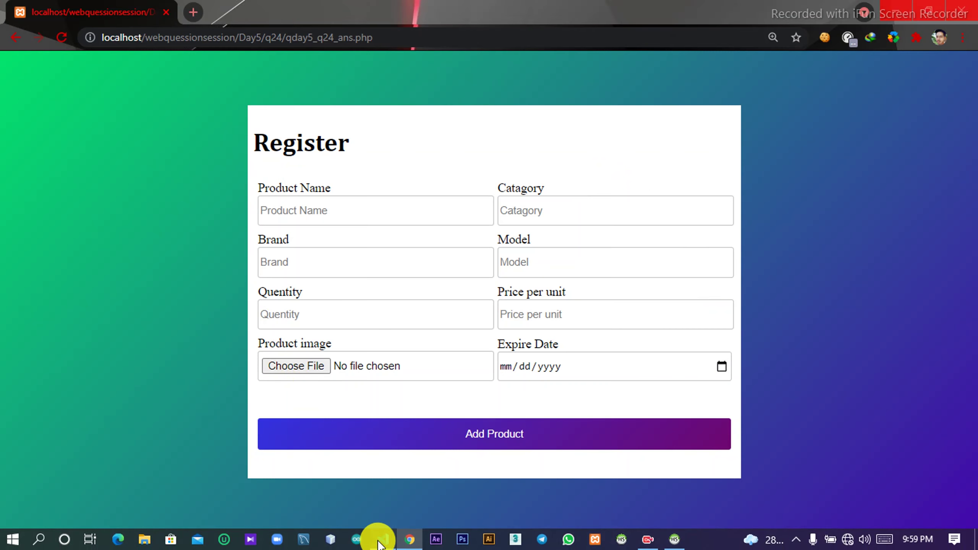
- In VS Code, view qday5_q24_ans.php, then the .hidden rules in style.css
left_click(383, 539)
left_click(262, 42)
scroll(291, 199, "up", 10)
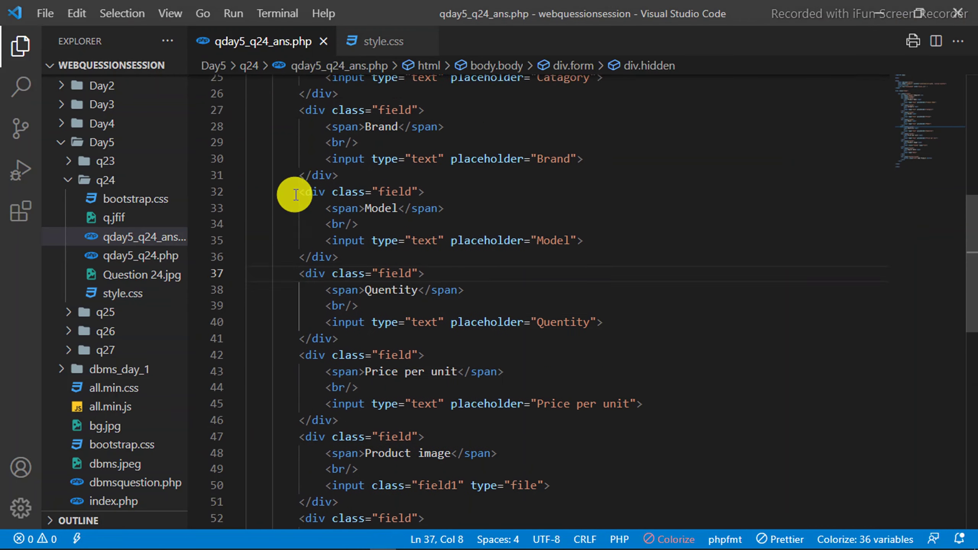
scroll(290, 199, "up", 10)
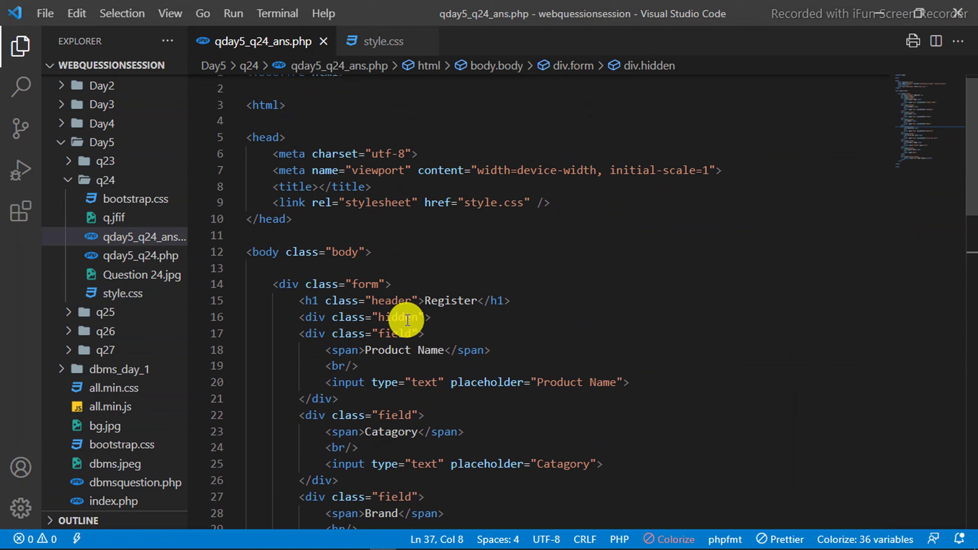
left_click(369, 41)
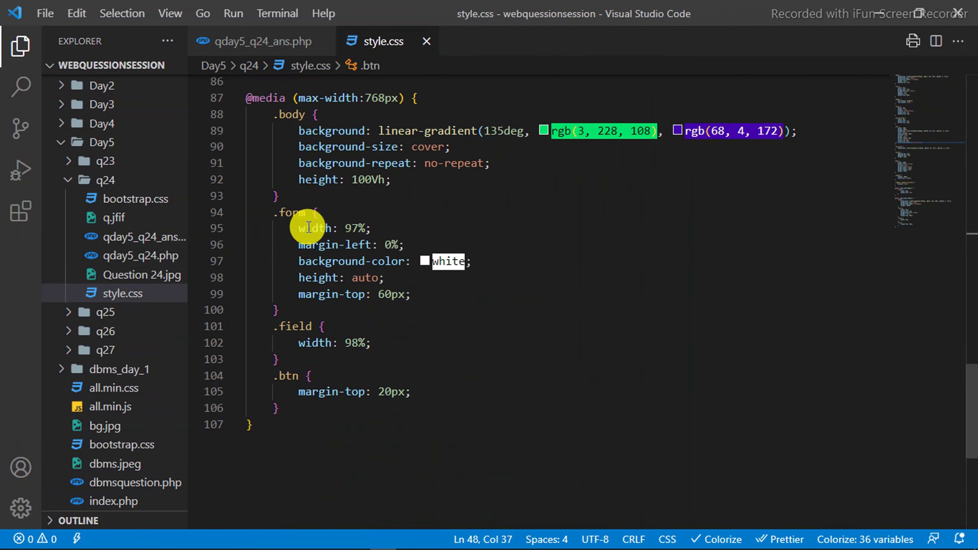
scroll(308, 227, "up", 5)
scroll(308, 227, "up", 4)
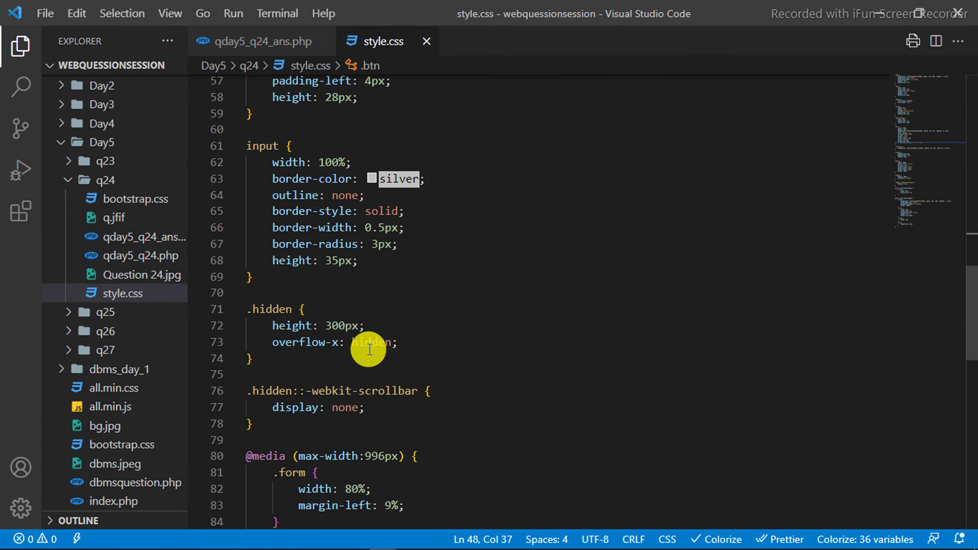
scroll(272, 306, "down", 1)
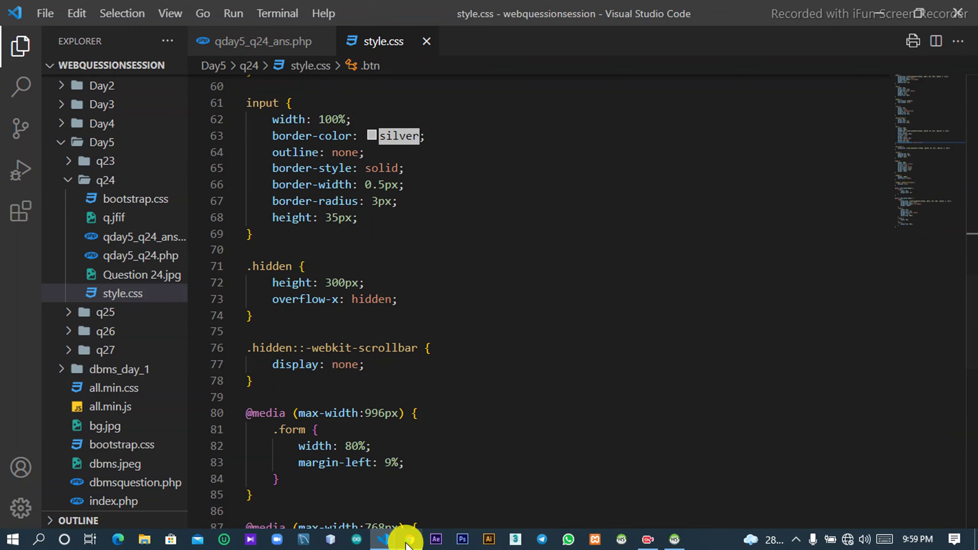
- Preview the form in a narrowed Chrome window, then return to VS Code
left_click(409, 540)
left_click(927, 13)
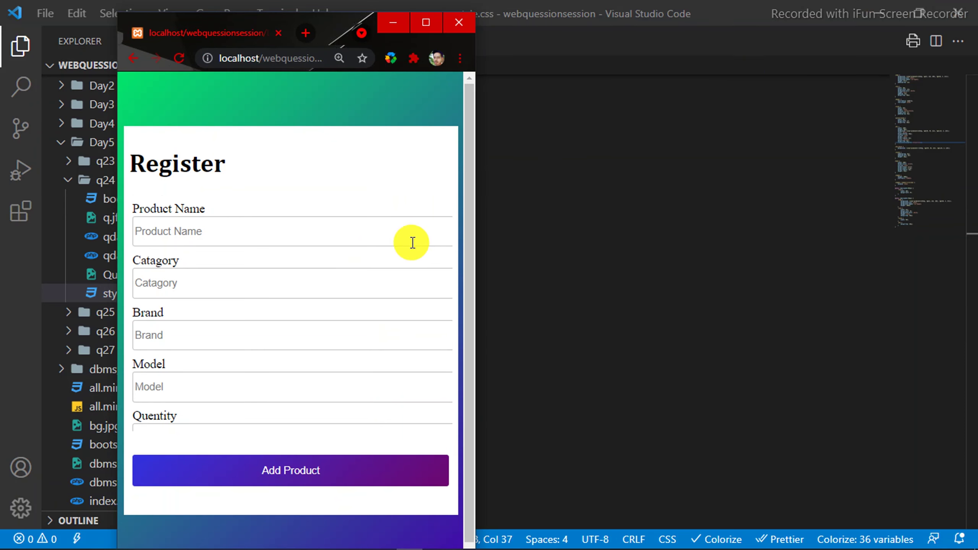
scroll(414, 260, "down", 3)
scroll(414, 259, "up", 1)
scroll(414, 260, "down", 2)
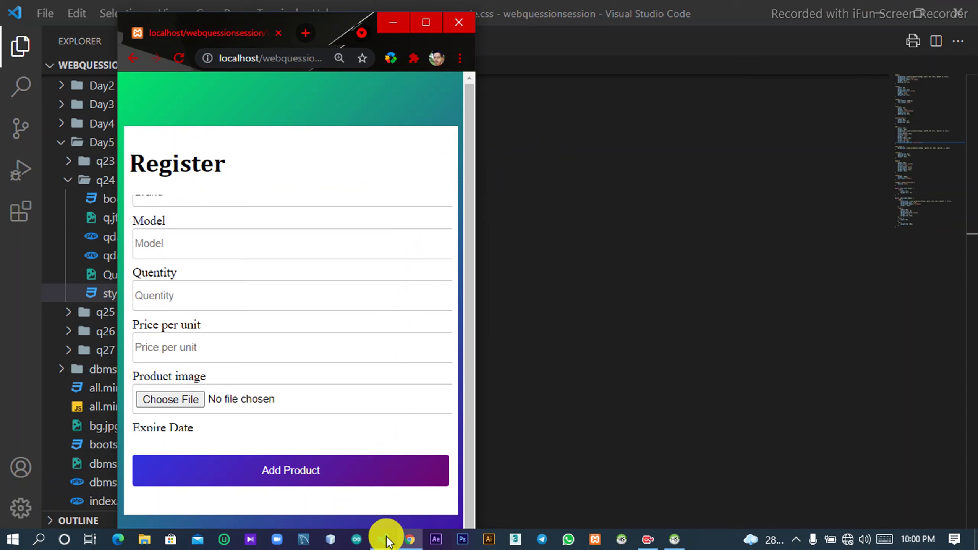
left_click(383, 539)
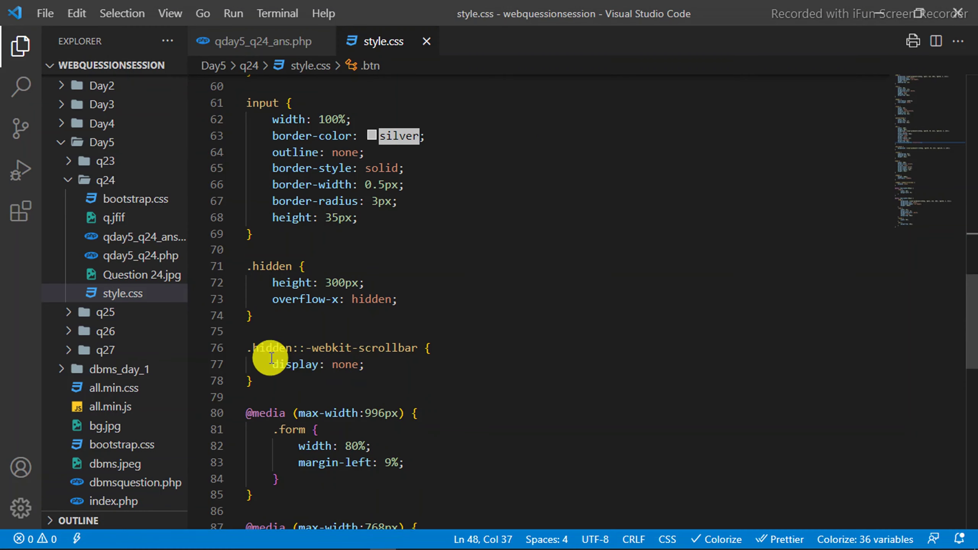